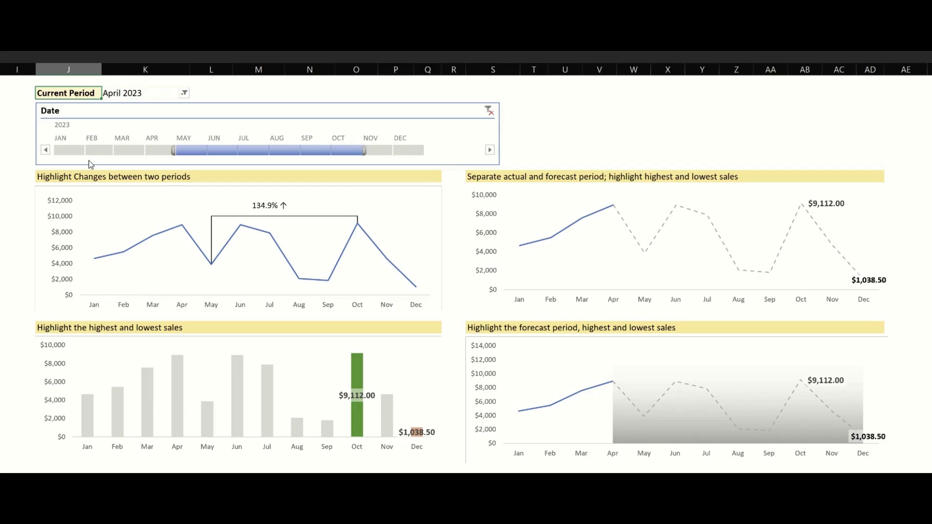
# Try several month ranges on the Date timeline above the charts, ending with April to August 2023
pyautogui.moveTo(94, 154); pyautogui.dragTo(191, 155)
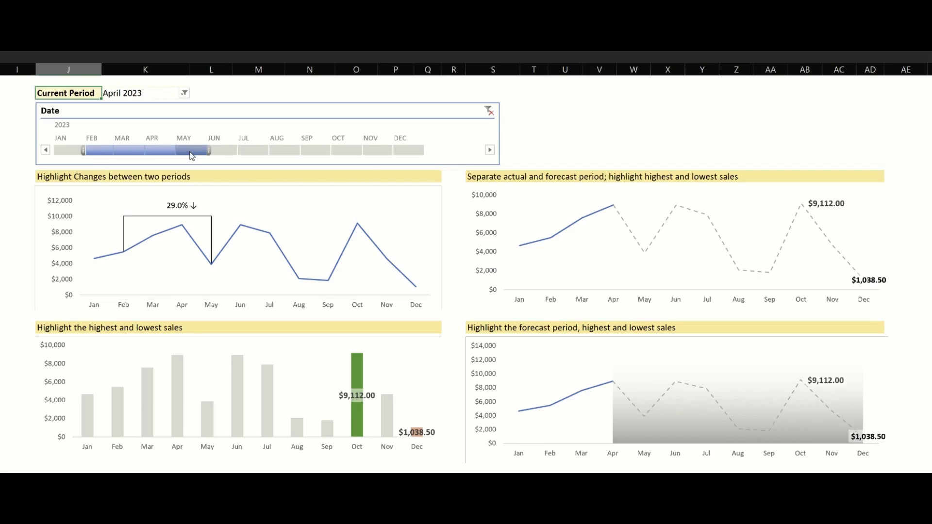
pyautogui.click(272, 157)
pyautogui.moveTo(273, 156); pyautogui.dragTo(364, 163)
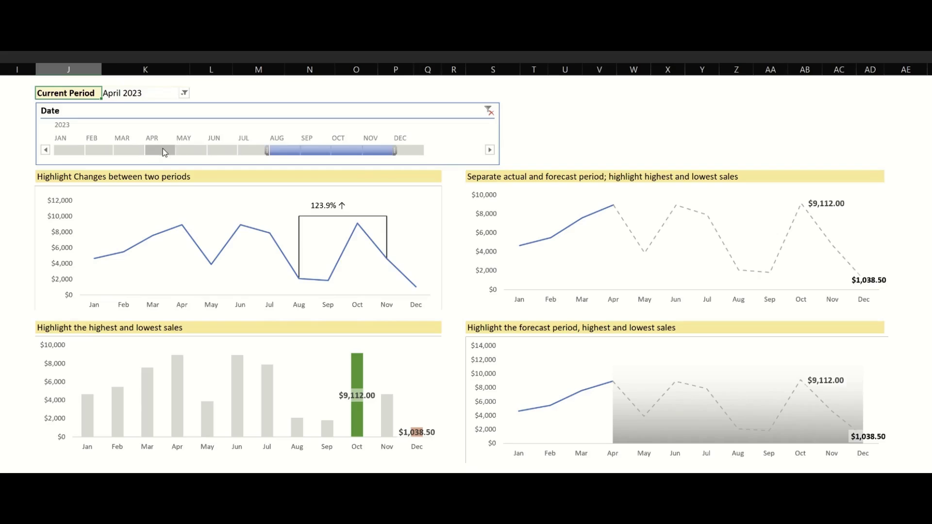
pyautogui.moveTo(162, 147); pyautogui.dragTo(295, 153)
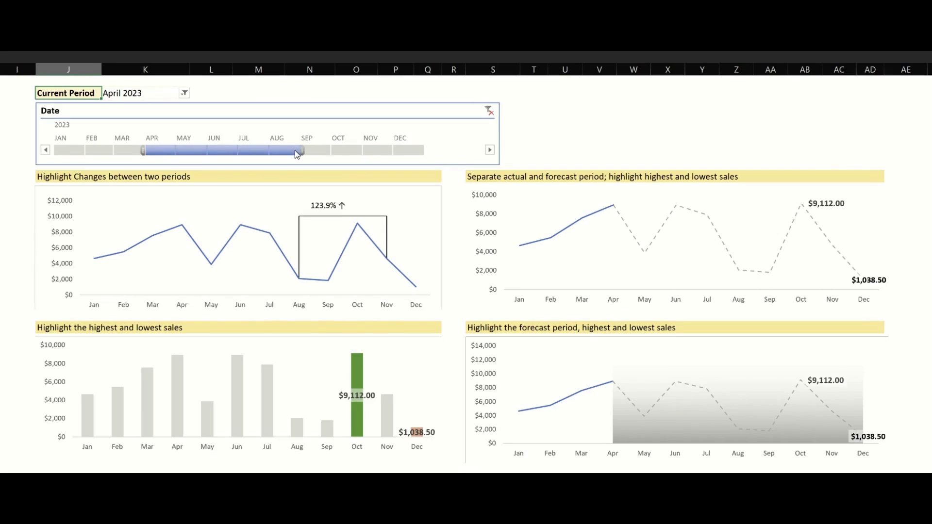
# Filter the Current Period to February 2023 and switch it on to October 2023
pyautogui.click(187, 95)
pyautogui.click(94, 149)
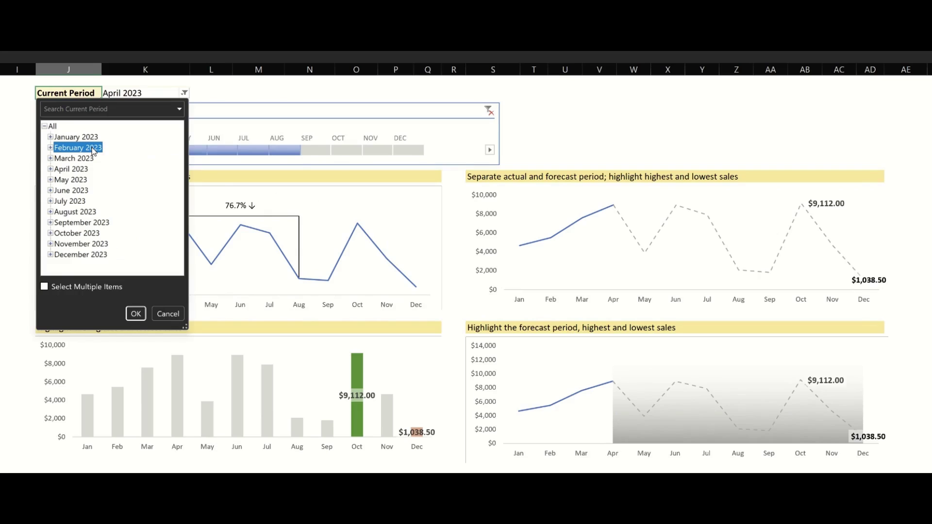
pyautogui.click(135, 313)
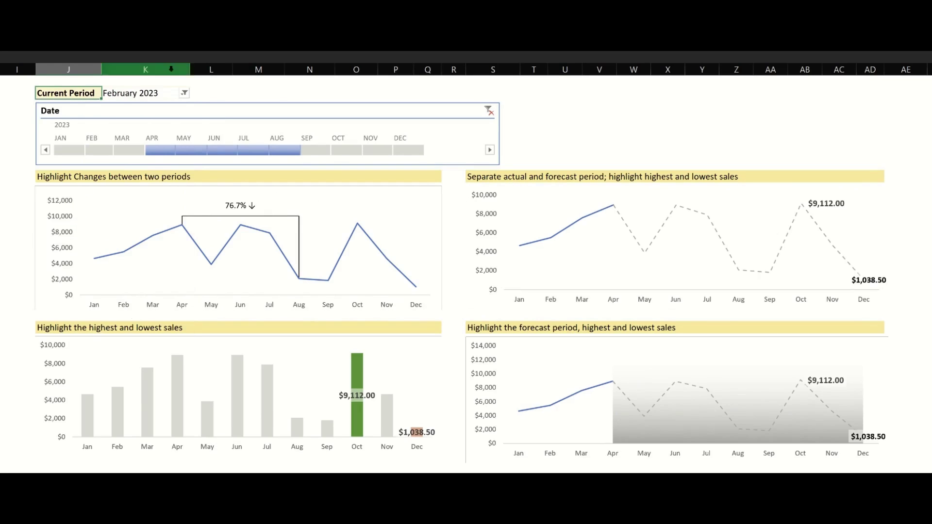
pyautogui.click(185, 93)
pyautogui.click(90, 234)
pyautogui.click(136, 314)
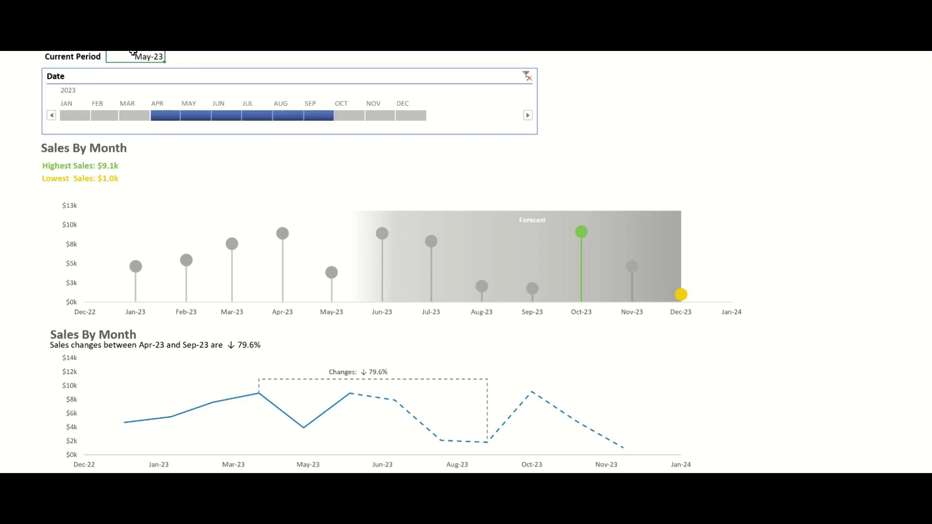
# Change the Current Period cell of the Sales By Month charts to Jul-23 and on to Oct-23
pyautogui.click(137, 57)
pyautogui.click(170, 57)
pyautogui.click(154, 132)
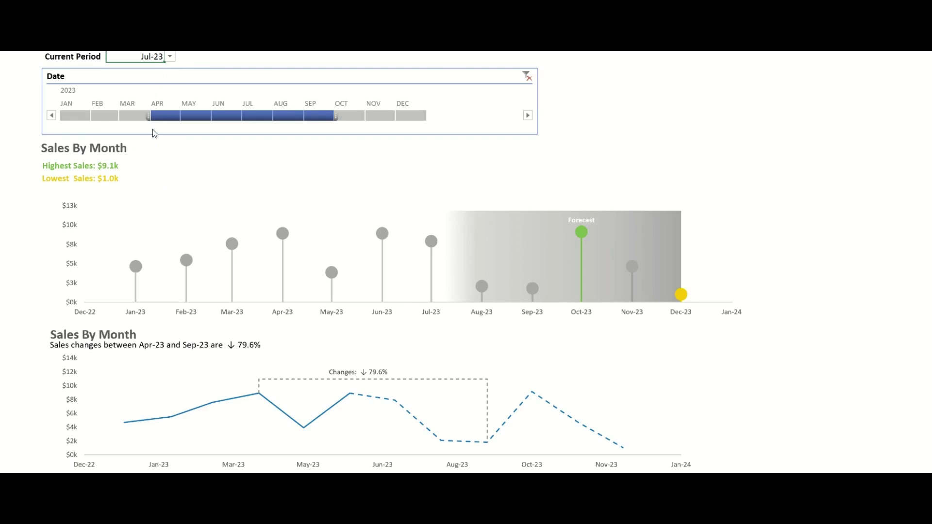
pyautogui.click(169, 57)
pyautogui.click(160, 165)
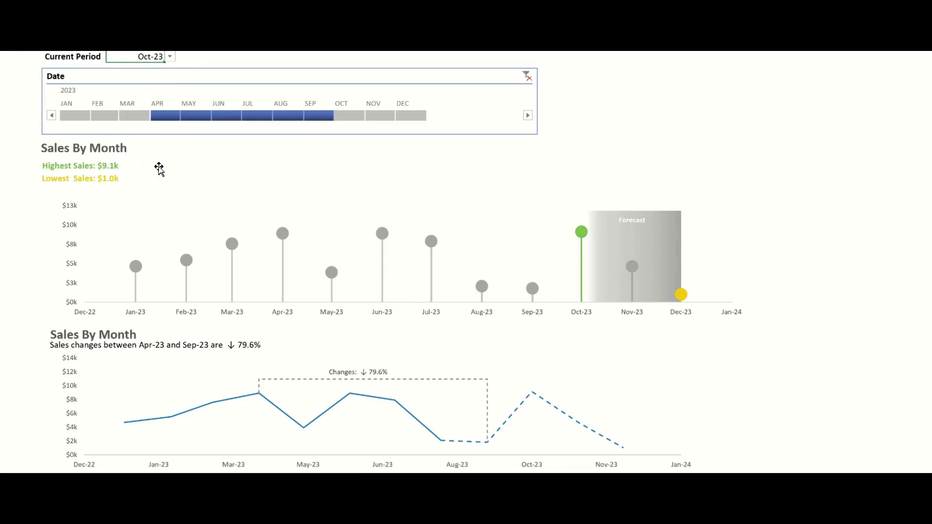
# Try different spans on the Date timeline above the Sales By Month charts, ending with April to October 2023
pyautogui.moveTo(136, 117); pyautogui.dragTo(250, 119)
pyautogui.moveTo(349, 117); pyautogui.dragTo(260, 107)
pyautogui.moveTo(160, 117); pyautogui.dragTo(363, 122)
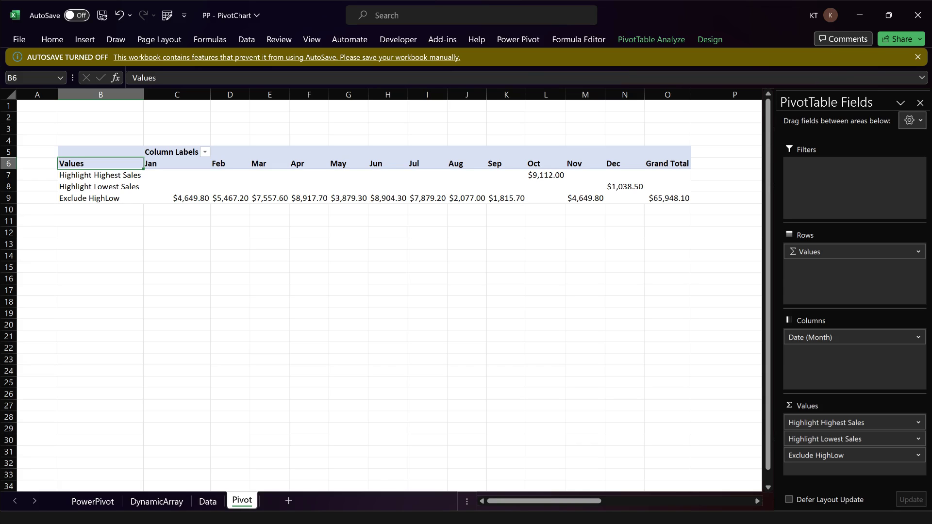
# Switch to the Power Pivot window and examine the formulas of the highest, lowest, Exclude HighLow and highlight sales measures
pyautogui.hotkey('alt', 'Tab')
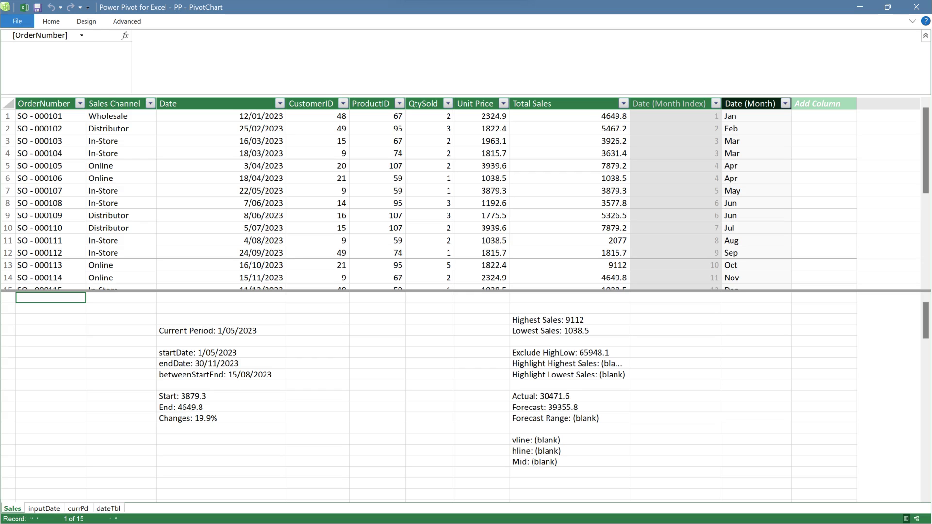
pyautogui.click(569, 320)
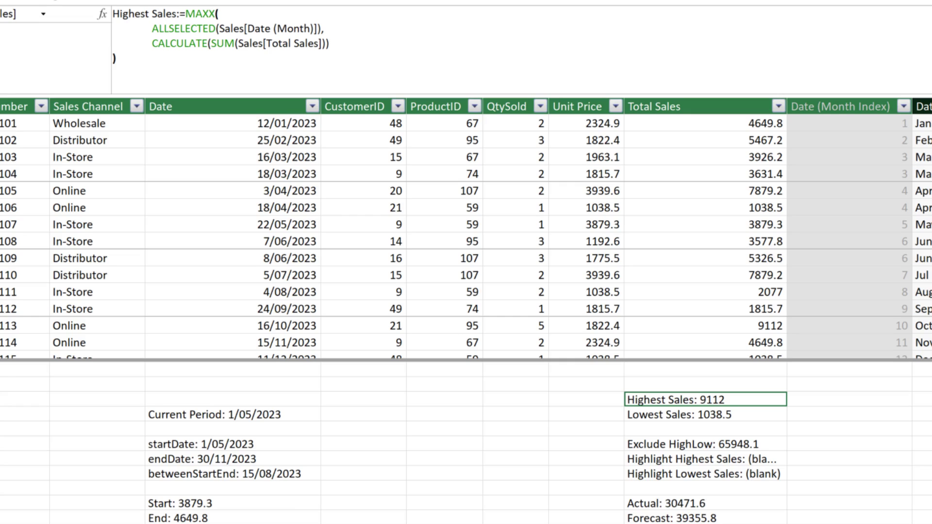
pyautogui.click(705, 414)
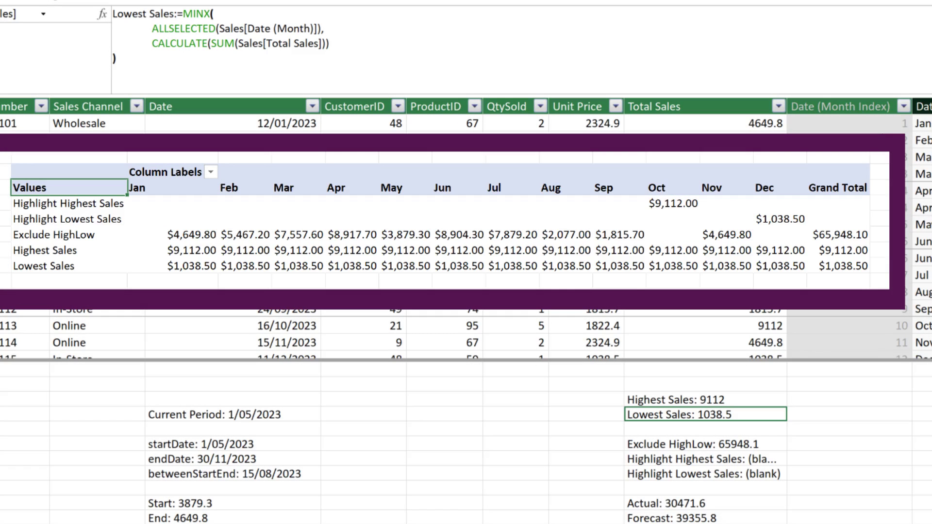
pyautogui.click(705, 444)
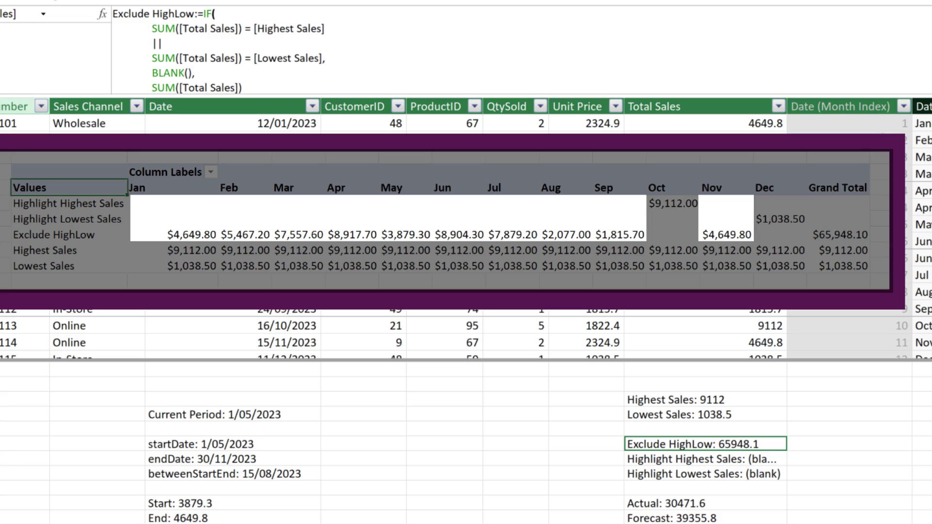
pyautogui.click(705, 459)
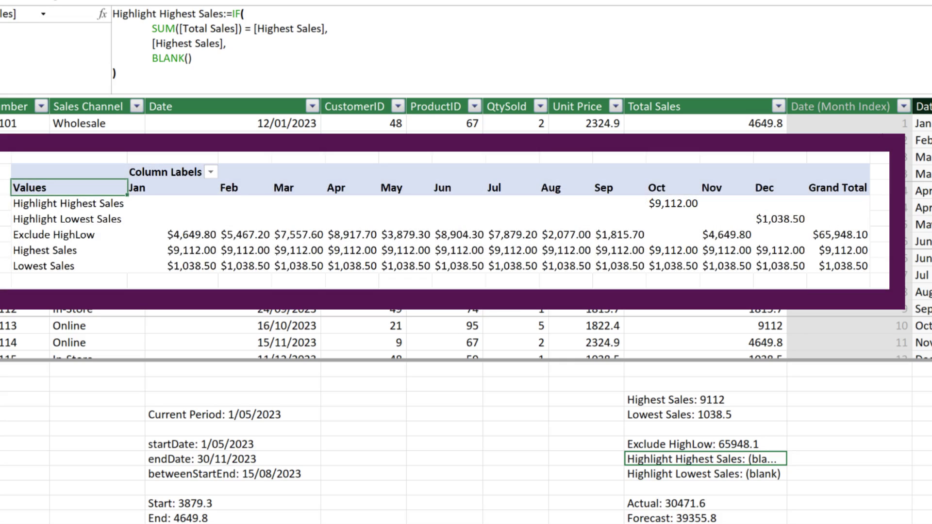
pyautogui.click(705, 473)
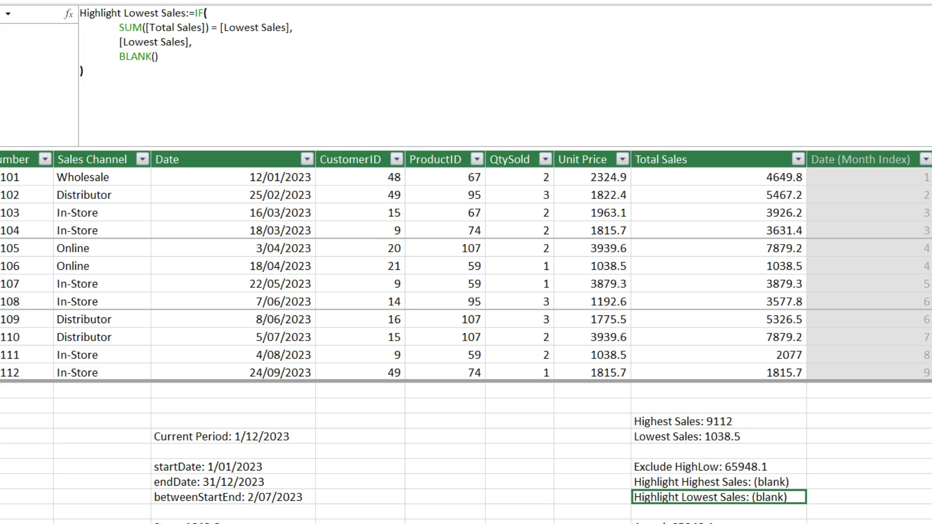
# Examine the formulas of the Current Period, Actual and Forecast measures in the Sales table
pyautogui.click(233, 436)
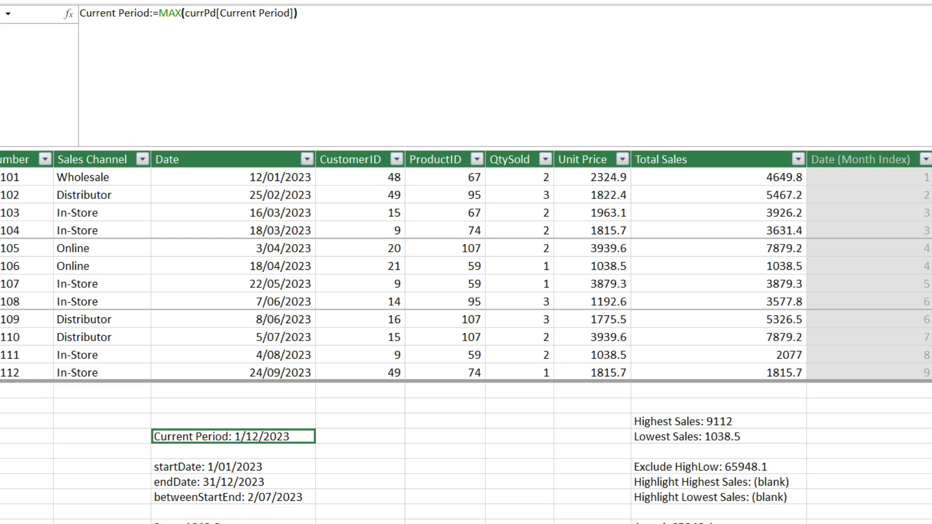
pyautogui.hotkey('ctrl', 'pagedown')
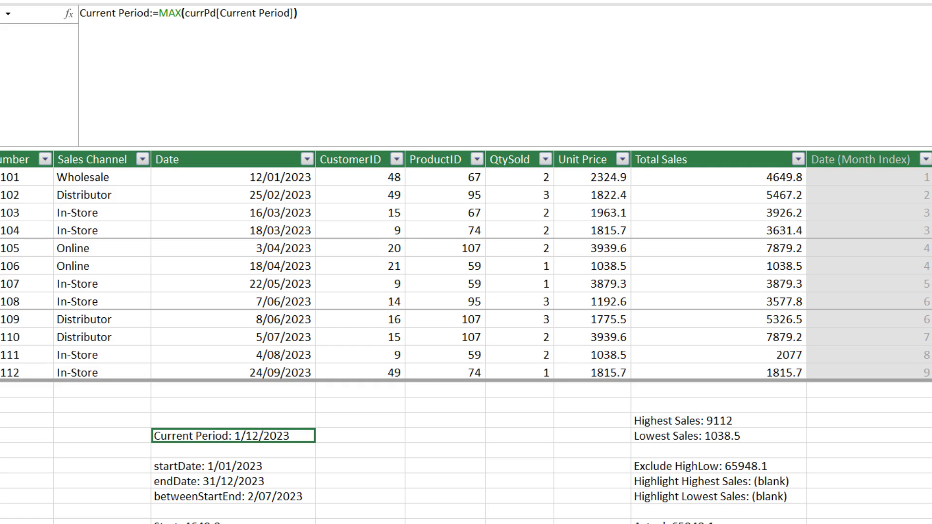
pyautogui.click(718, 522)
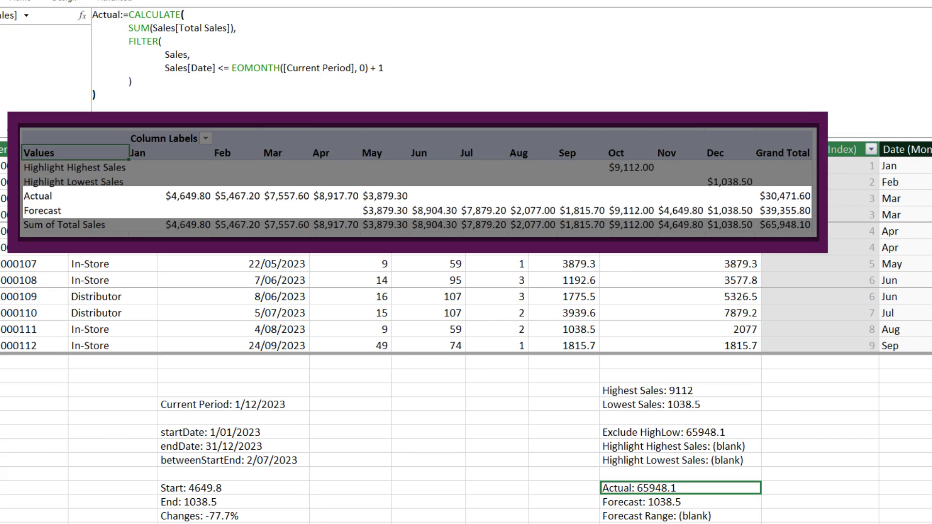
pyautogui.click(679, 502)
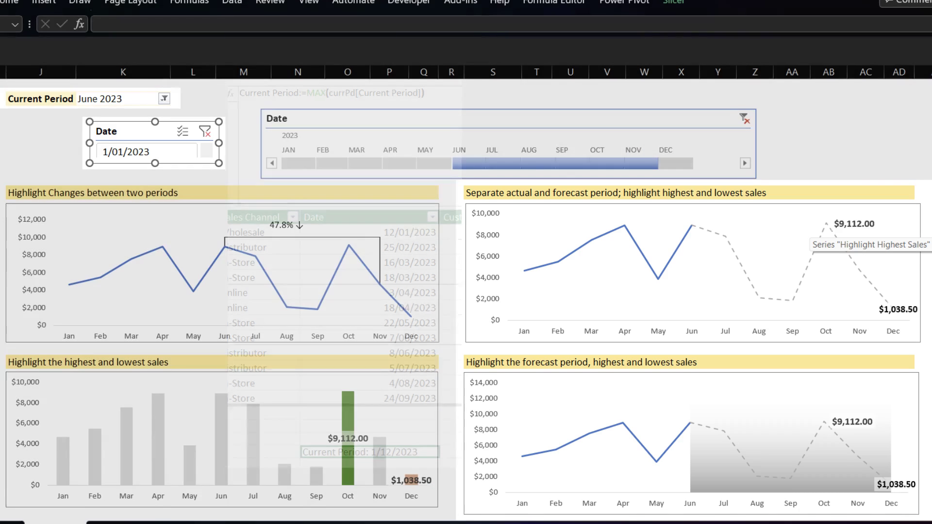
# Filter the dashboard's Current Period to September 2023
pyautogui.rightClick(149, 140)
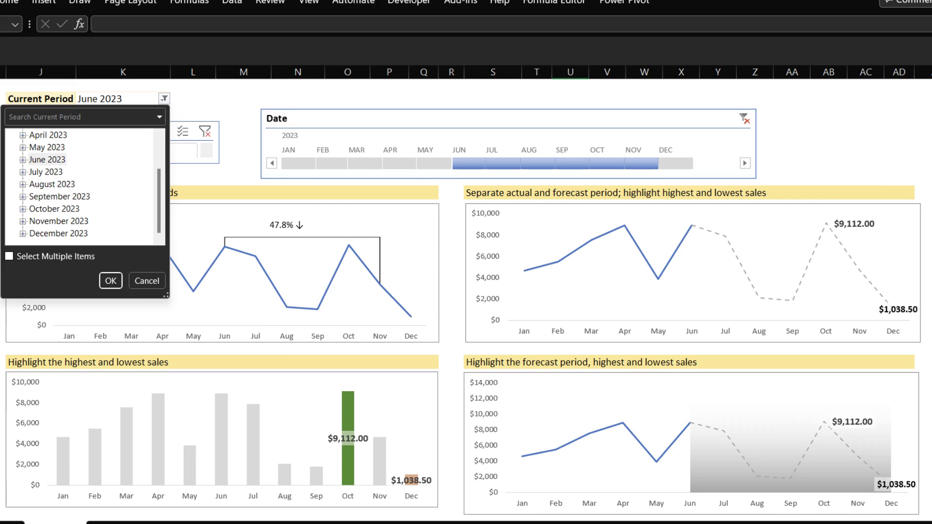
pyautogui.click(60, 196)
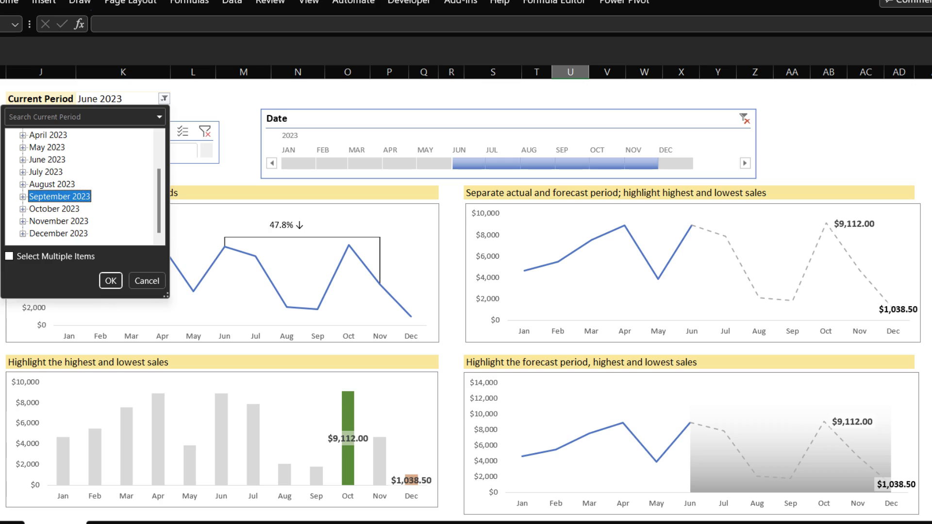
pyautogui.press('Return')
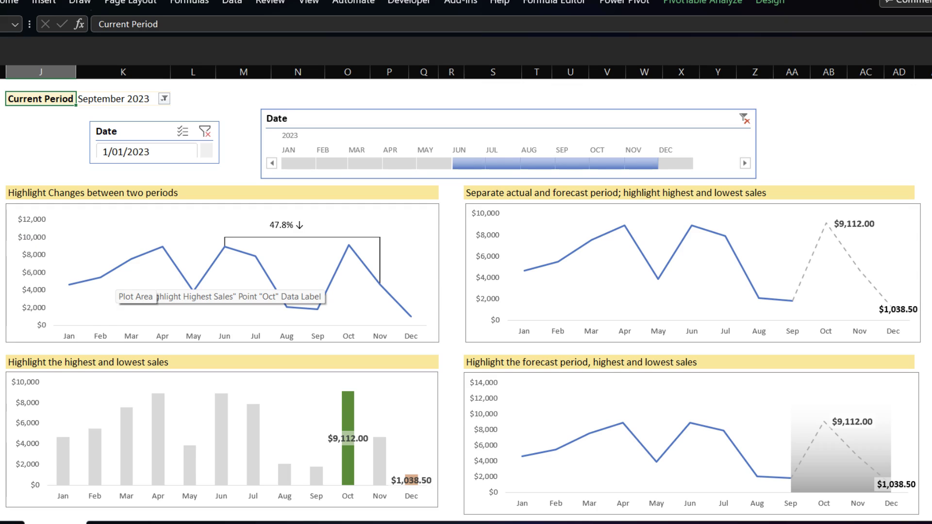
# Review the combo chart types of the series in the forecast period chart and examine the Forecast Range measure
pyautogui.click(691, 389)
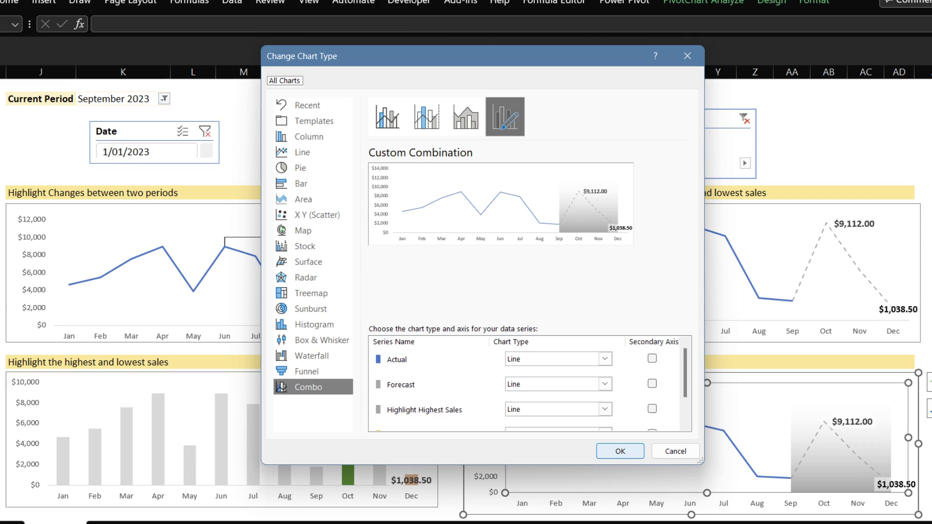
pyautogui.scroll(-2, 529, 388)
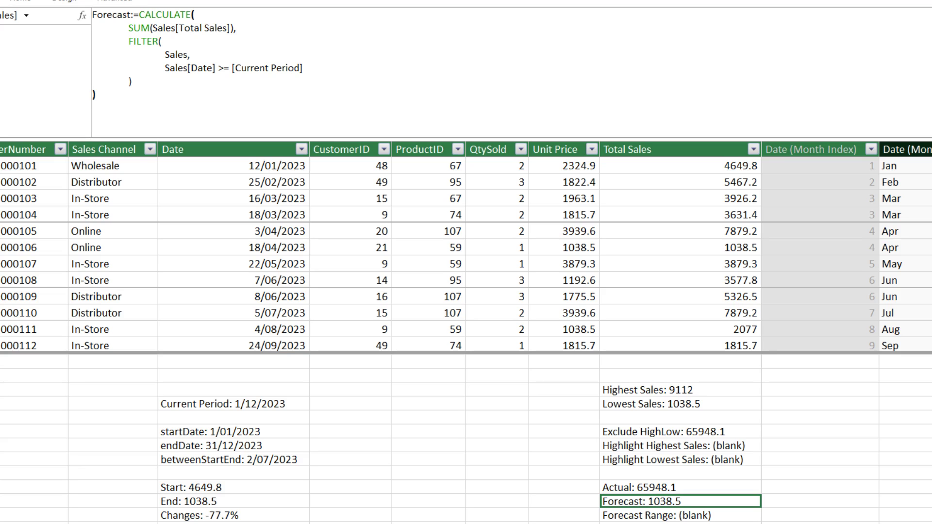
pyautogui.click(680, 515)
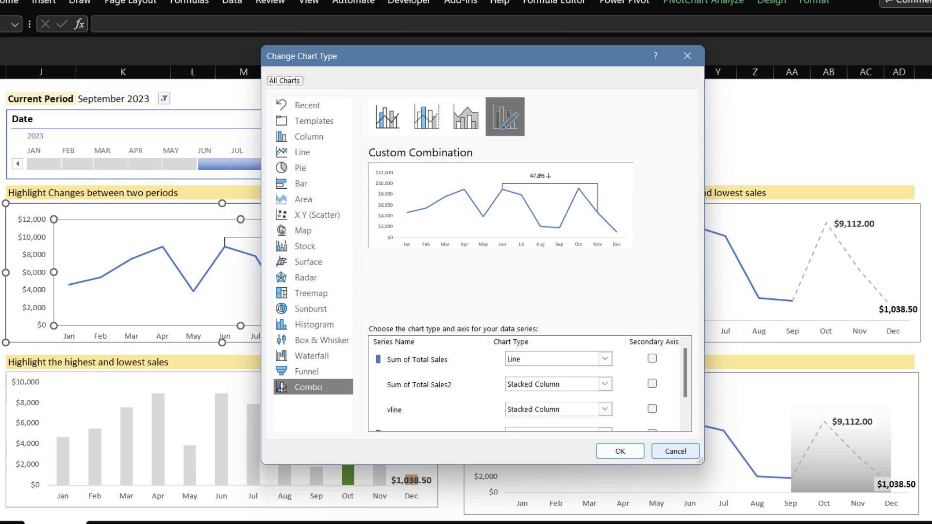
# Review the combo chart types in the "Highlight Changes between two periods" chart and inspect its Sum of Total Sales and Sum of Total Sales2 series
pyautogui.scroll(-2, 529, 388)
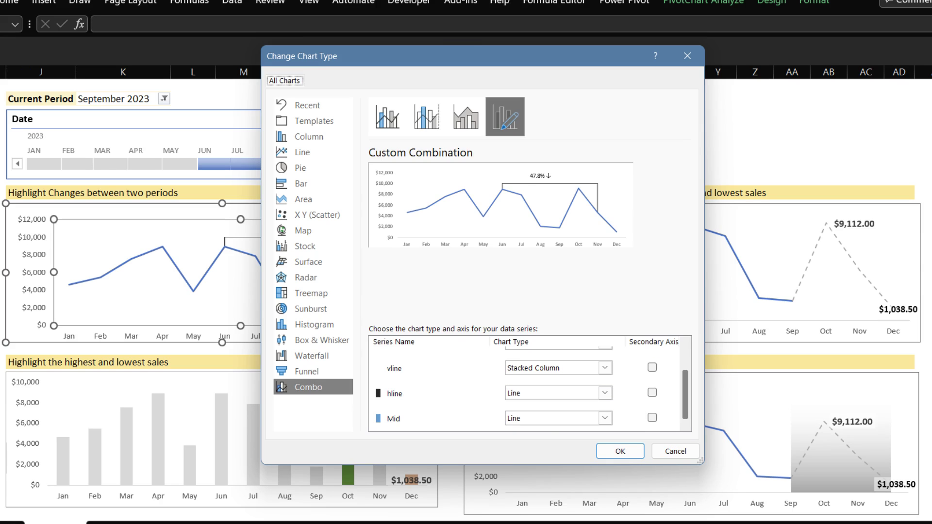
pyautogui.press('Return')
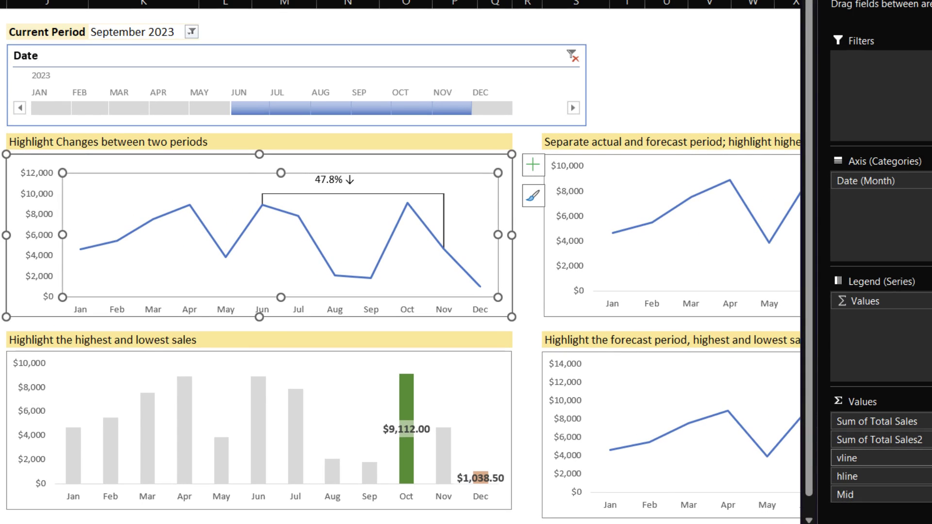
pyautogui.click(298, 216)
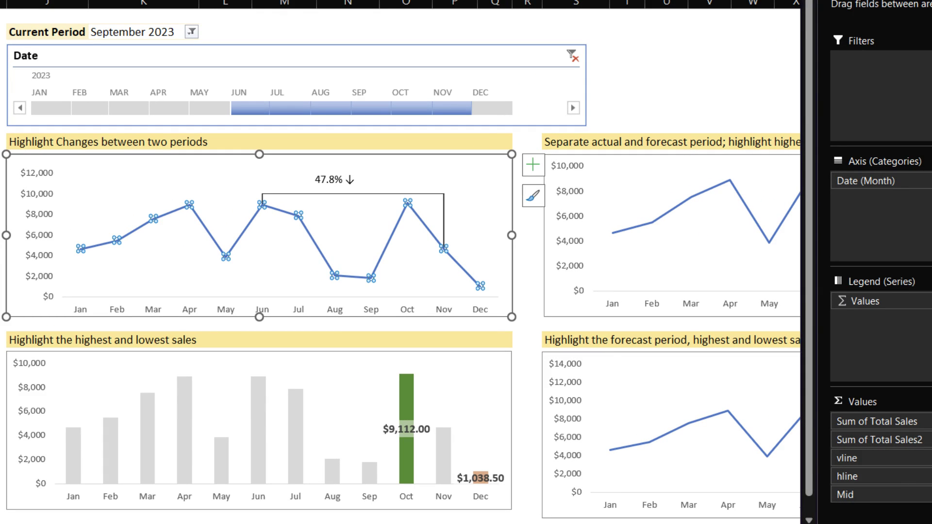
pyautogui.press('Up')
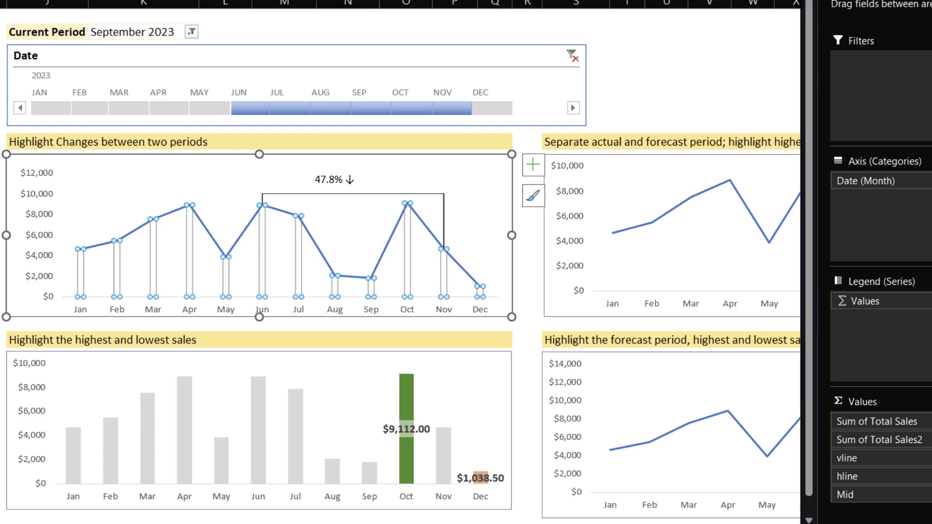
# Select the vline column series and search online pictures for "vertical line" to use as its picture fill
pyautogui.press('Down')
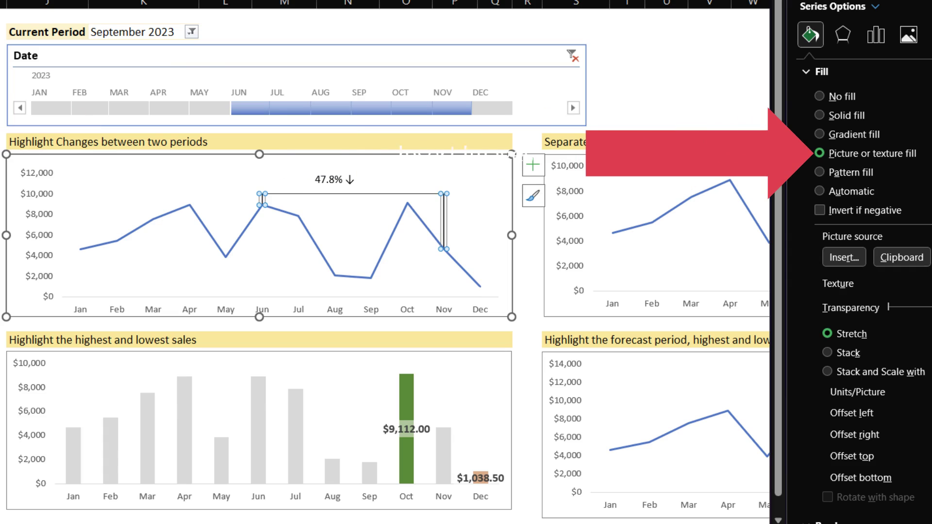
pyautogui.click(847, 257)
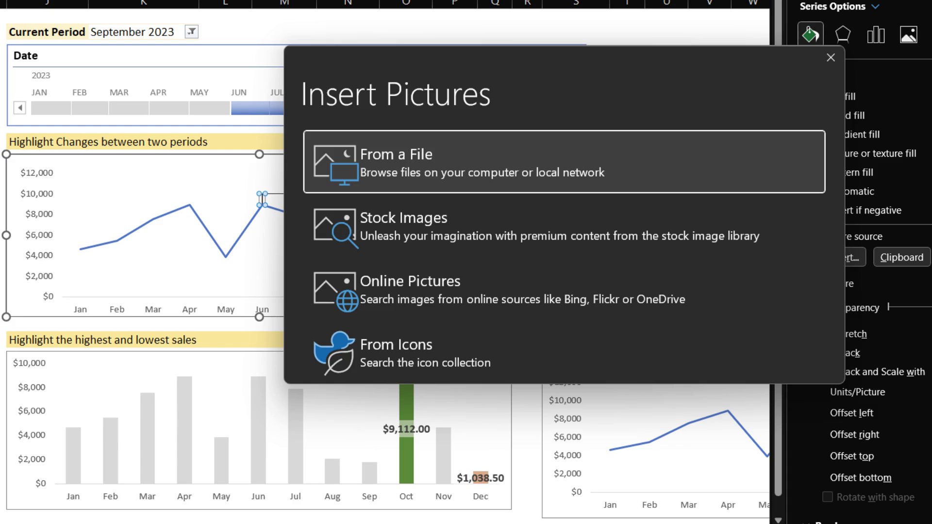
pyautogui.click(486, 288)
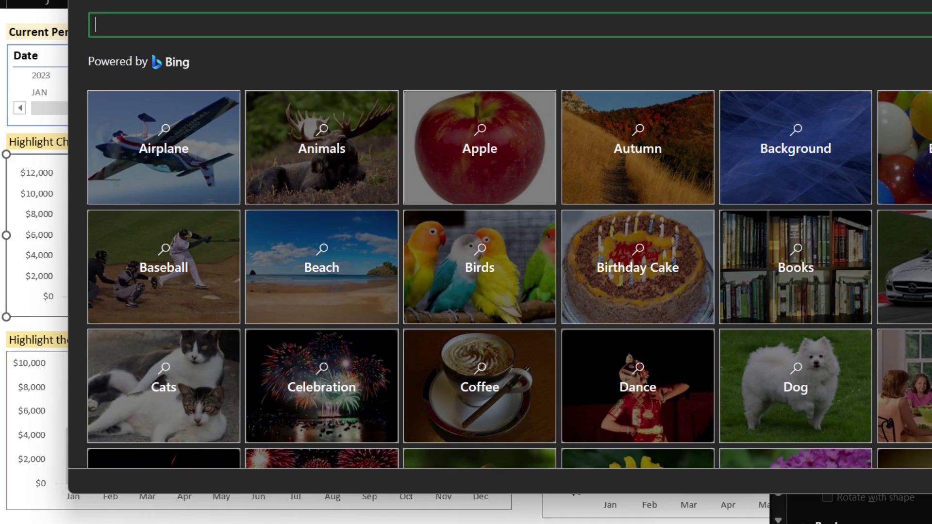
pyautogui.write('vertical line')
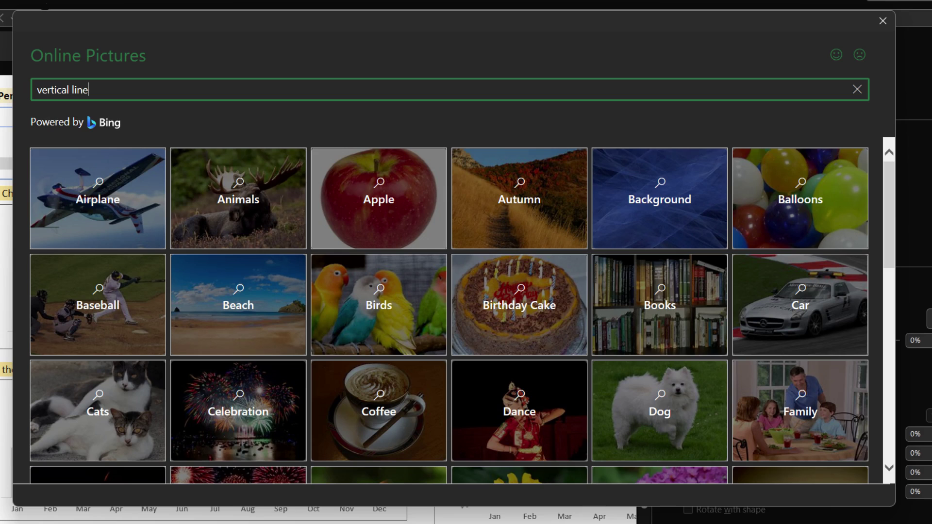
pyautogui.press('Return')
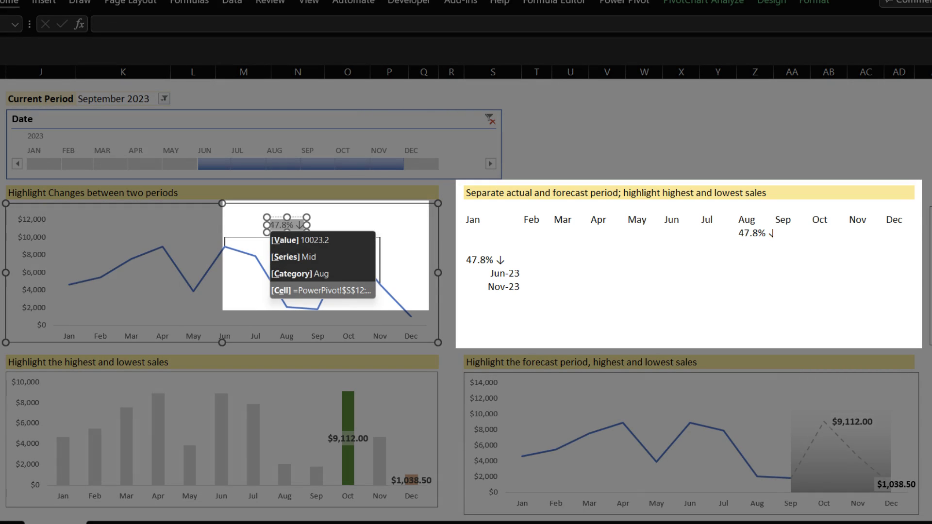
# Inspect the Mid data label's cell reference and the CUBEVALUE formulas behind the changes percentage, start date and end date cells
pyautogui.press('e')
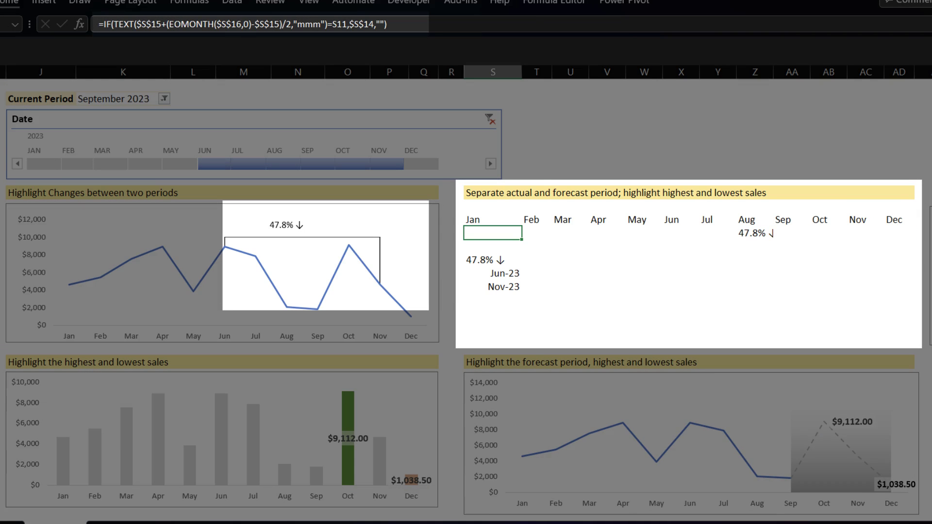
pyautogui.press('F2')
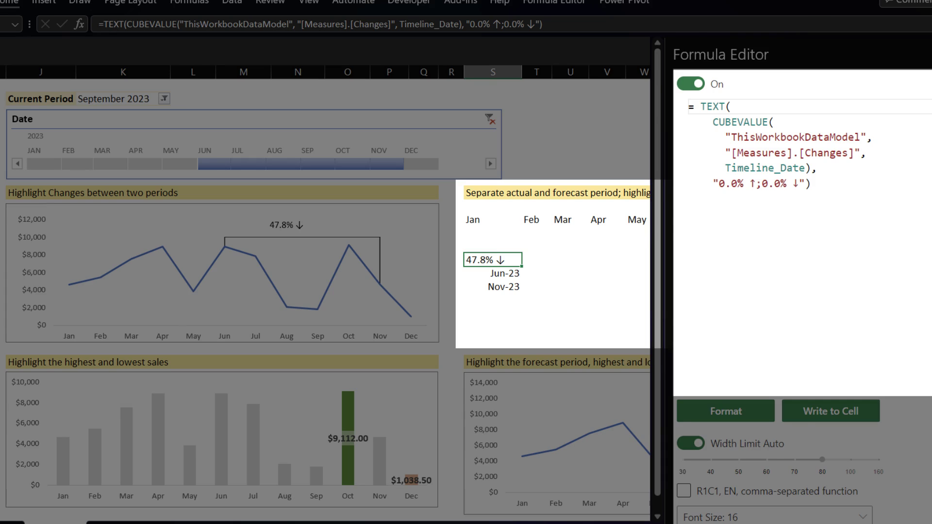
pyautogui.click(492, 273)
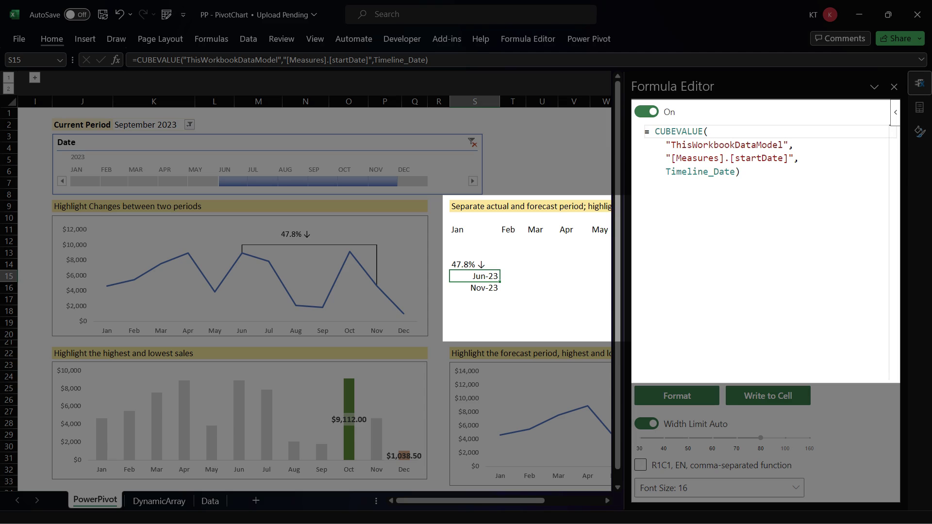
pyautogui.click(484, 288)
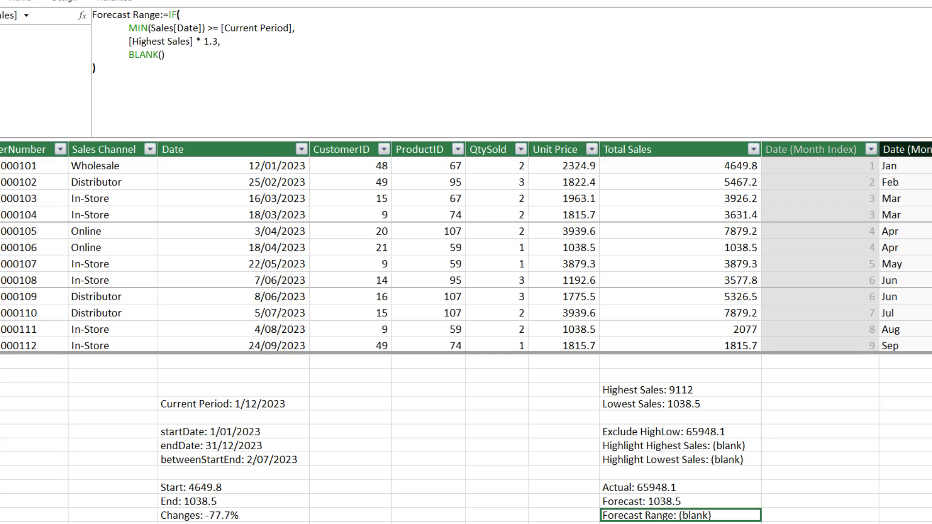
# Examine the startDate, endDate, betweenStartEnd, Start, End and Changes measures in Power Pivot, along with the Date table on the Data sheet
pyautogui.click(234, 432)
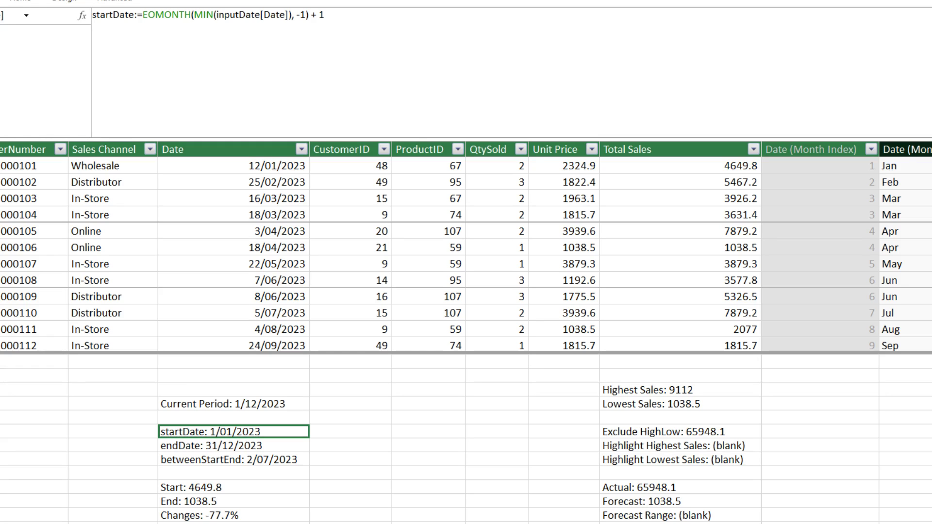
pyautogui.hotkey('ctrl', 'pagedown')
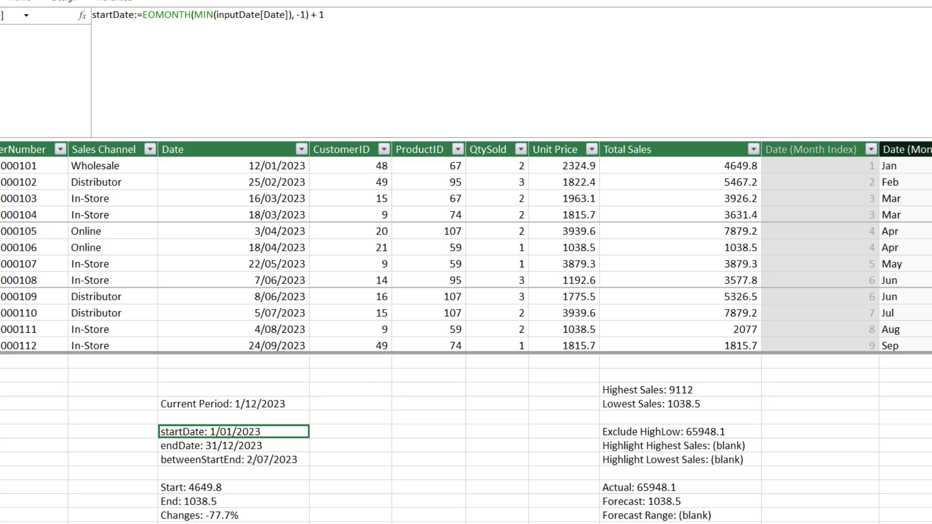
pyautogui.click(234, 445)
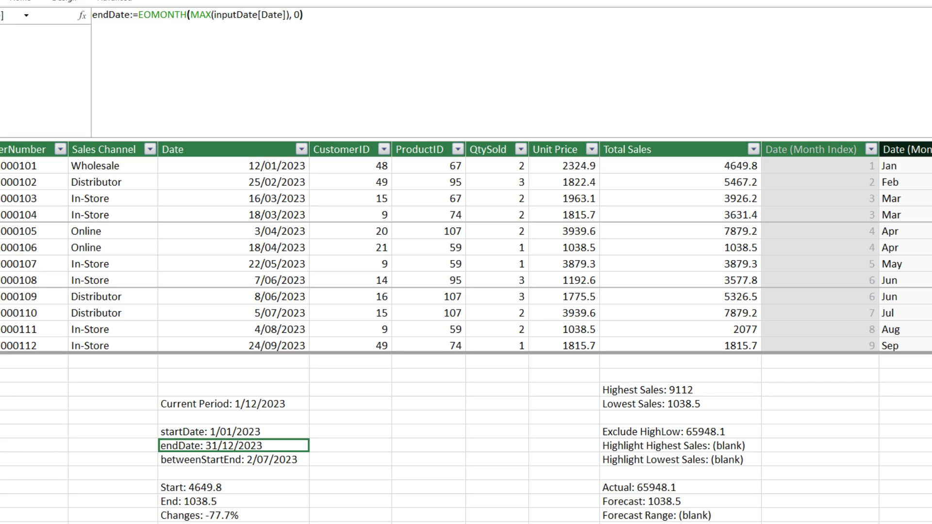
pyautogui.click(233, 459)
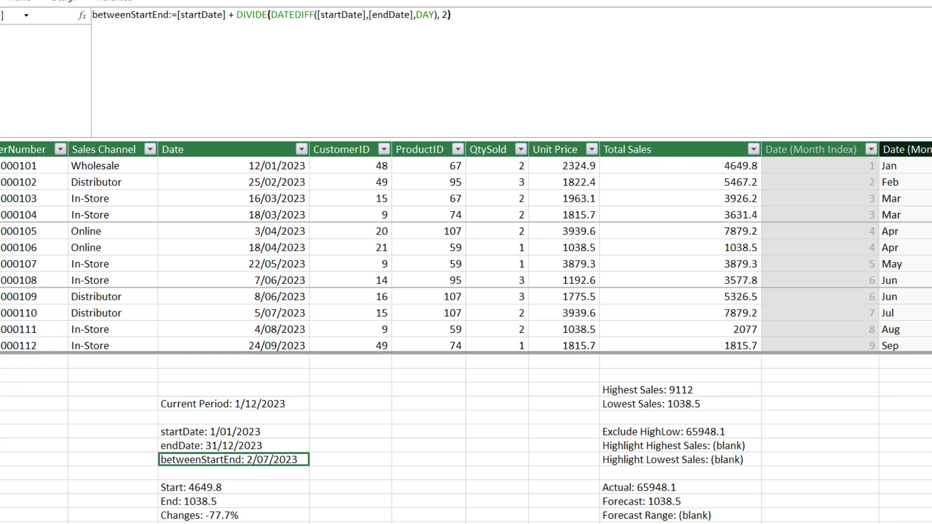
pyautogui.click(233, 487)
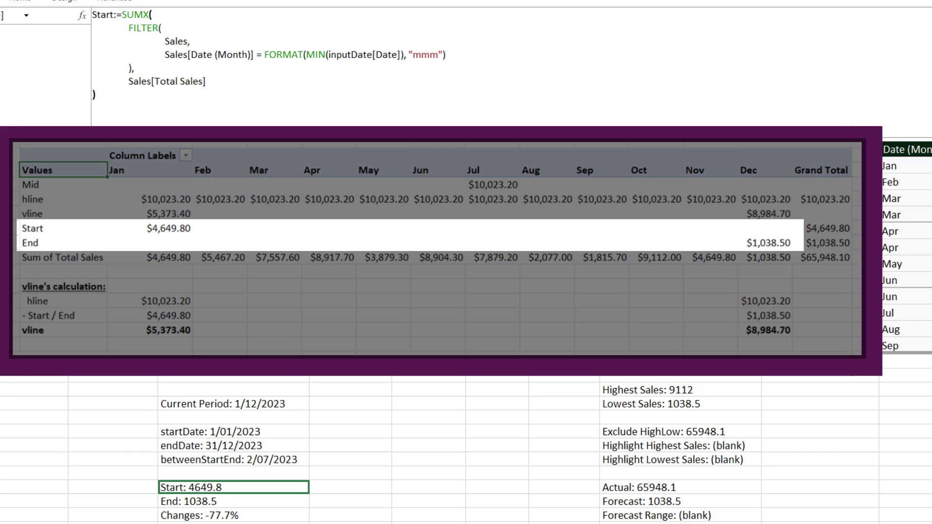
pyautogui.click(233, 501)
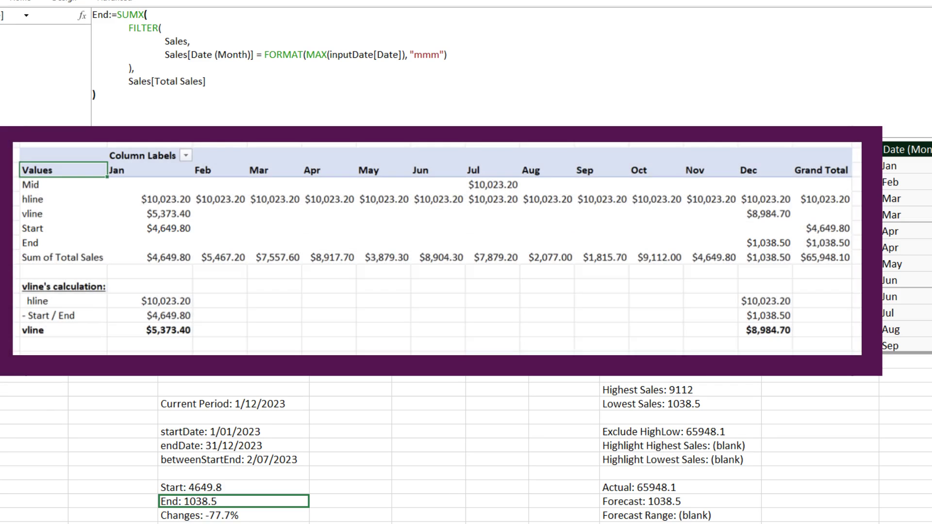
pyautogui.click(233, 515)
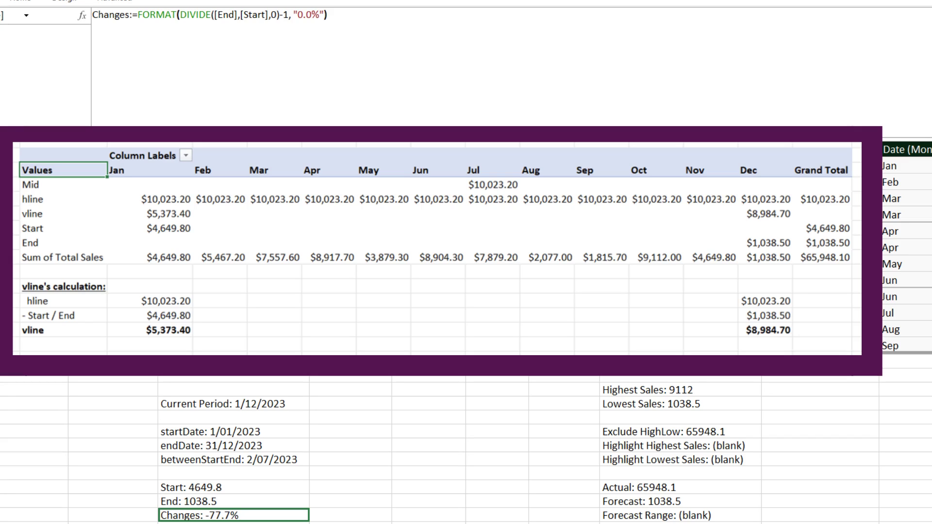
# Examine the vline, hline and Mid measure formulas in the Power Pivot calculation area
pyautogui.click(658, 514)
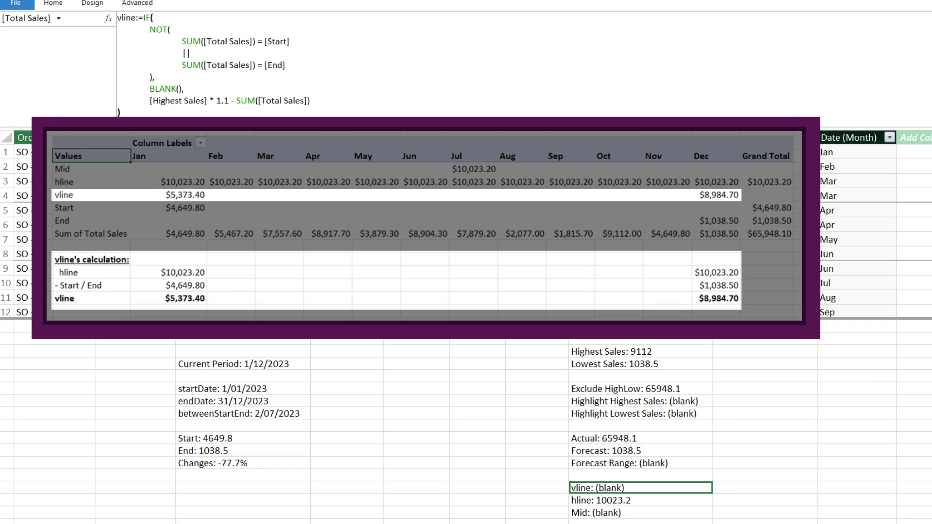
pyautogui.click(640, 500)
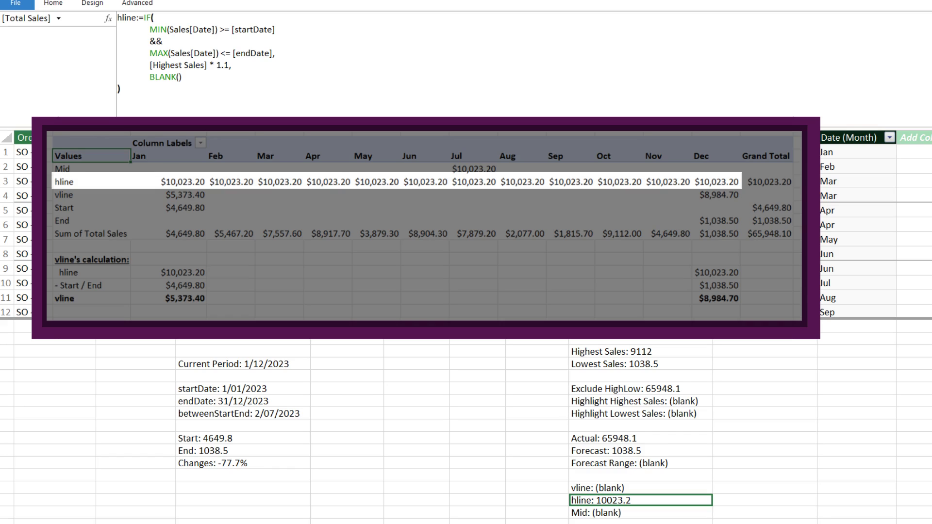
pyautogui.click(641, 513)
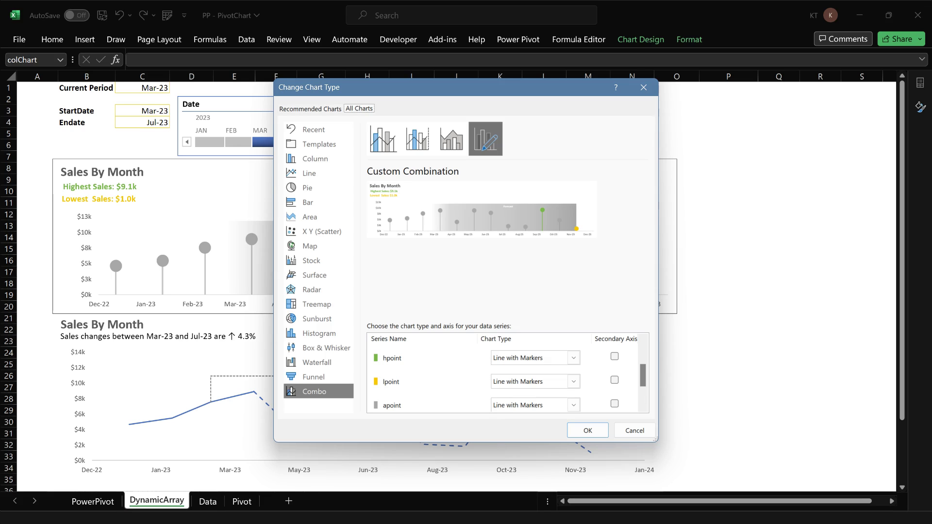
# Review the DynamicArray chart's combo series types and examine the Highest, Lowest, Forecast and Fcst Label column formulas
pyautogui.scroll(-2, 504, 376)
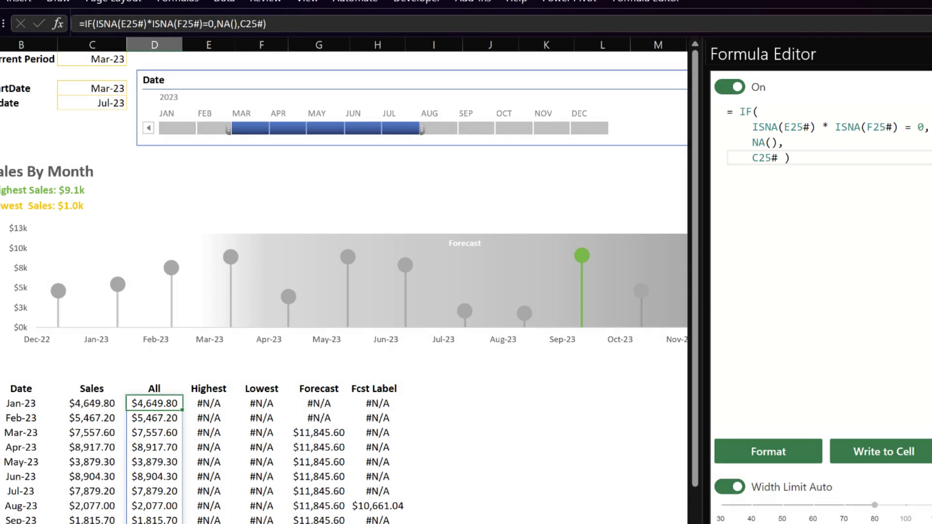
pyautogui.click(208, 403)
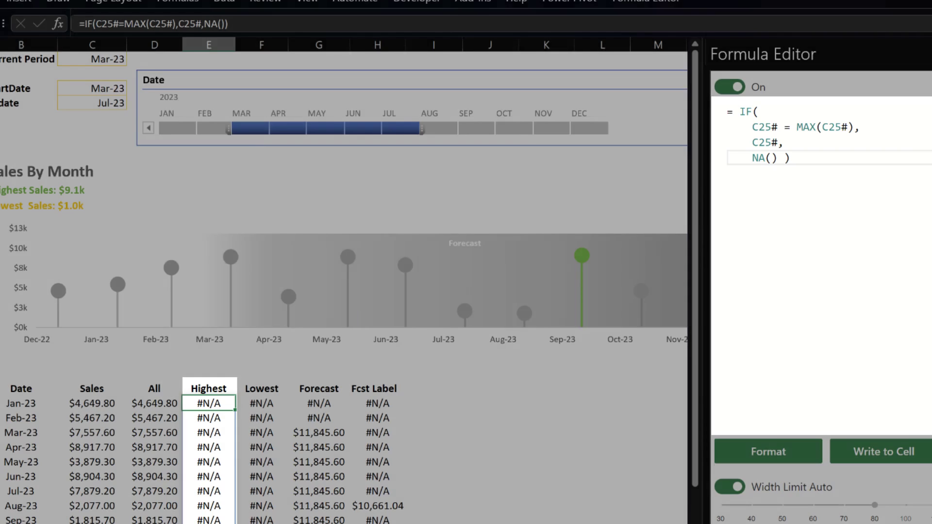
pyautogui.click(262, 403)
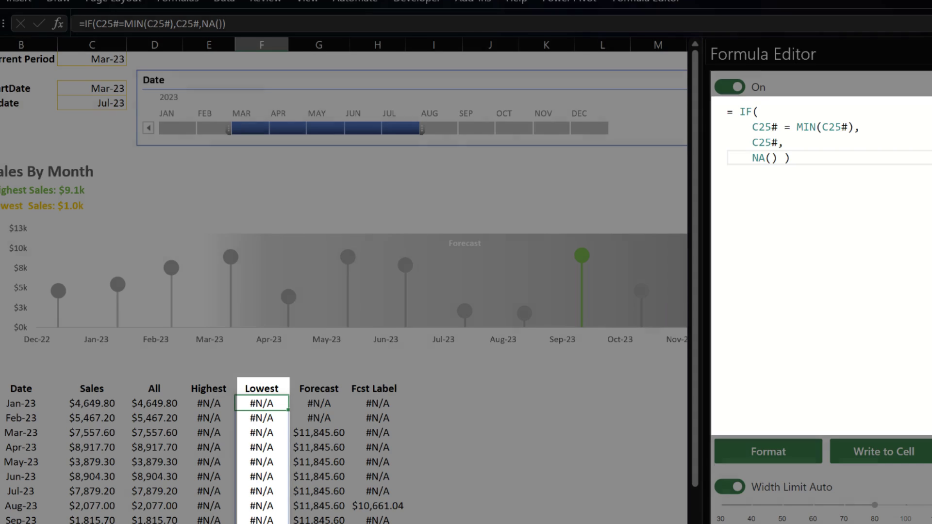
pyautogui.click(319, 403)
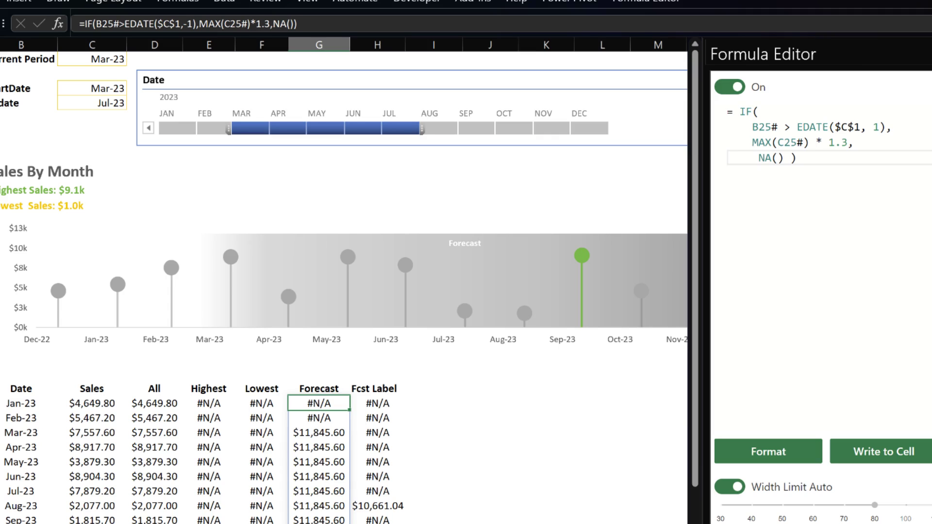
pyautogui.click(377, 403)
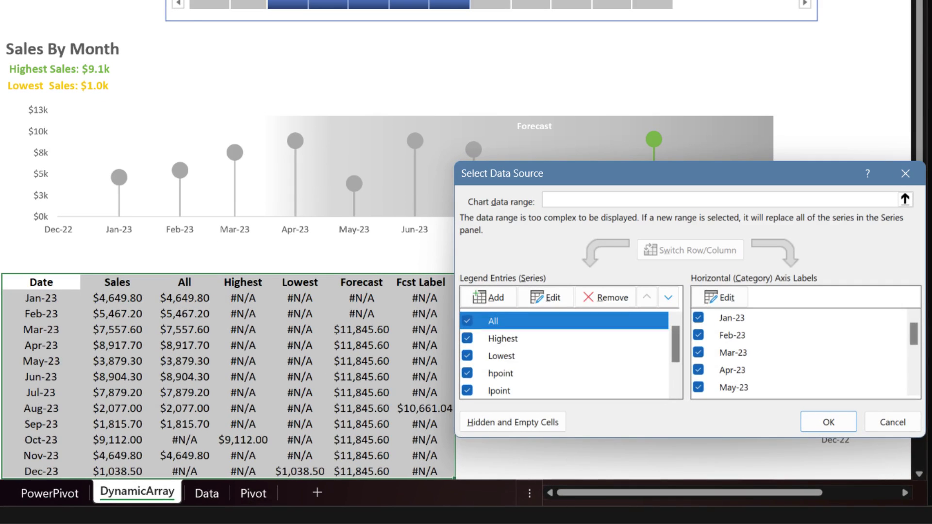
# Review the hpoint, lpoint and apoint series in the Sales By Month chart's data source and close the dialog
pyautogui.click(501, 373)
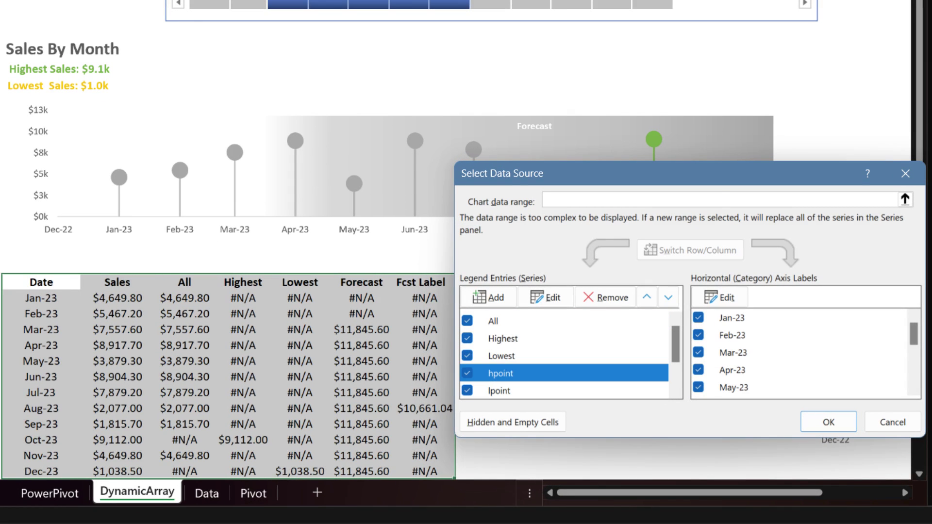
pyautogui.click(499, 391)
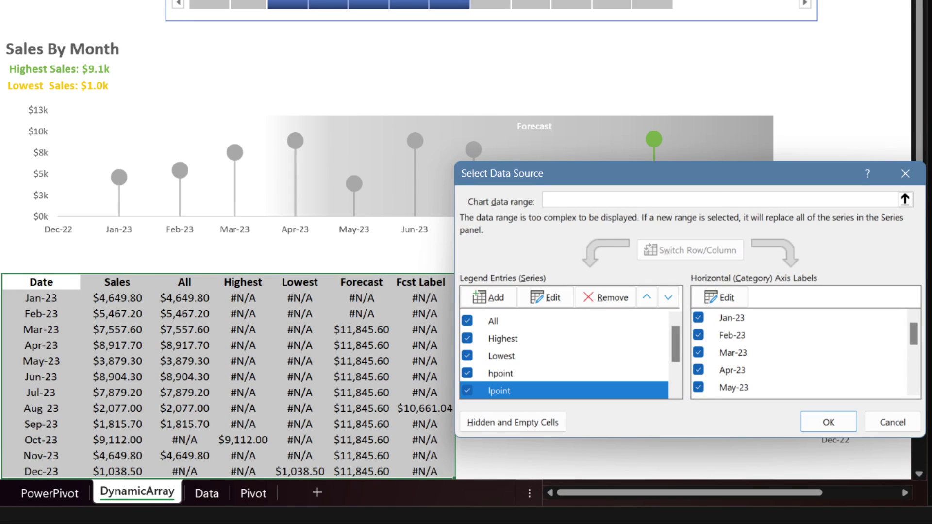
pyautogui.press('Down')
pyautogui.press('Return')
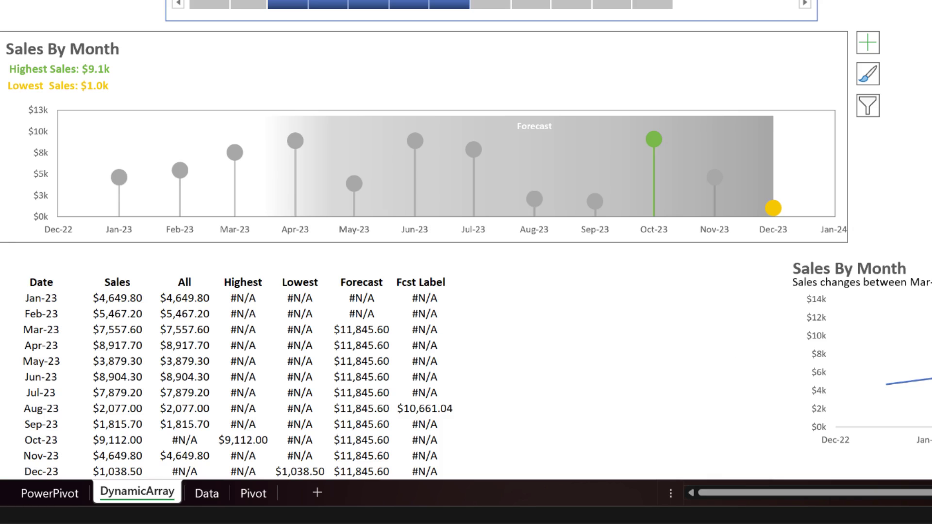
# Step through the lollipop chart's series, selecting the shaded Forecast area to trace its source range
pyautogui.click(415, 180)
pyautogui.press('Down')
pyautogui.click(740, 203)
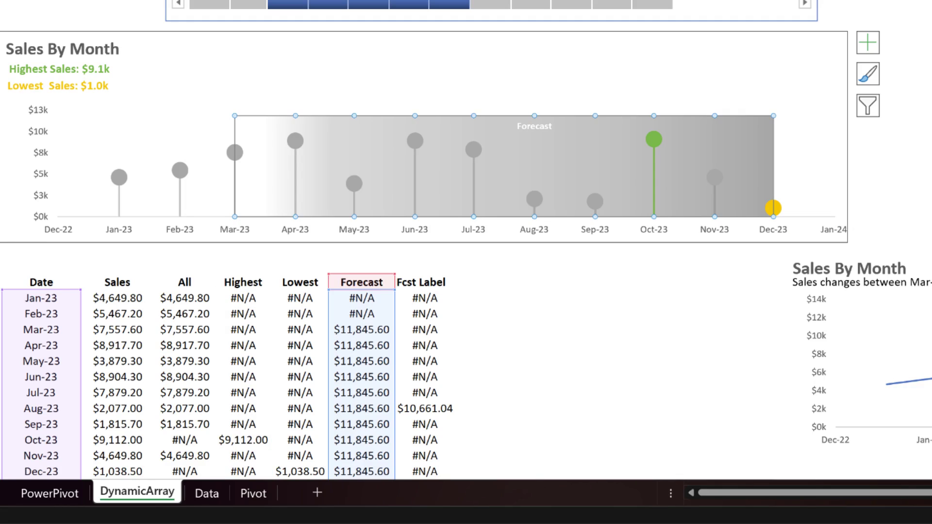
pyautogui.press('Down')
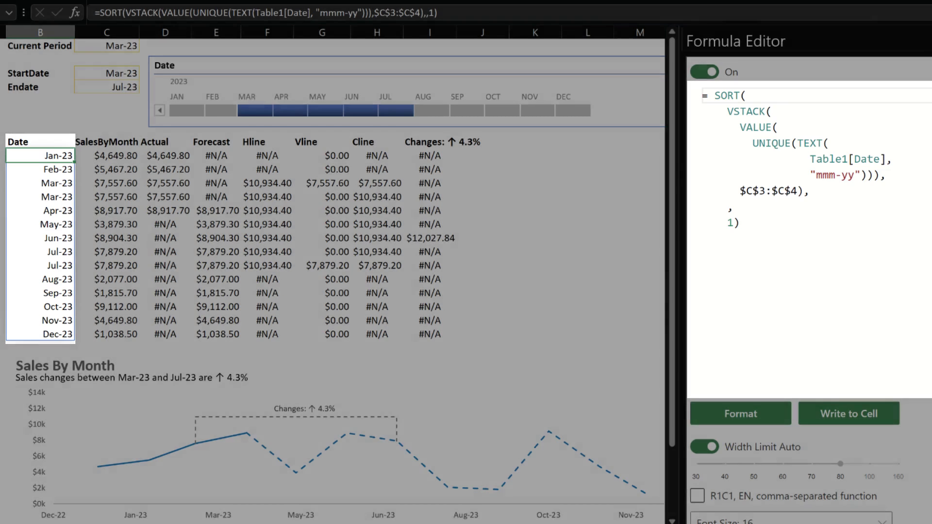
# Examine the SalesByMonth, Actual and Forecast column formulas in the helper table for the period changes line chart
pyautogui.click(107, 155)
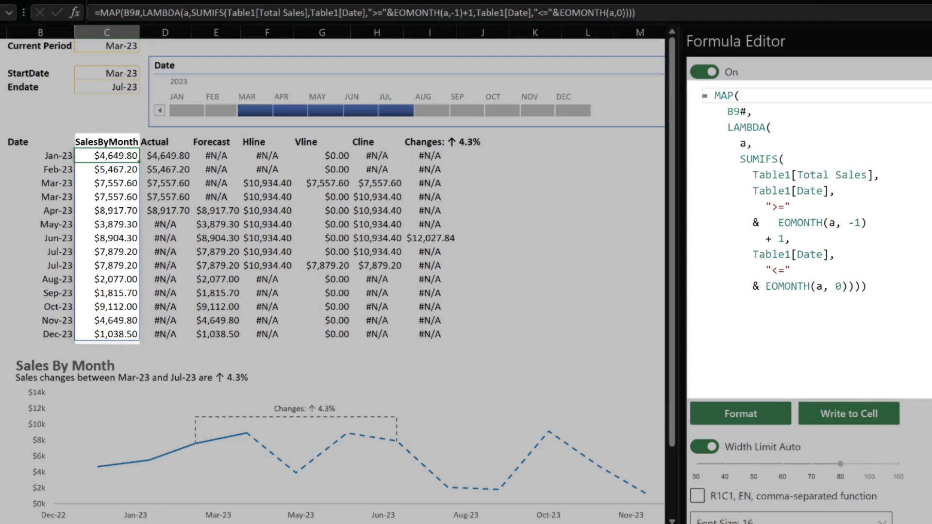
pyautogui.click(165, 155)
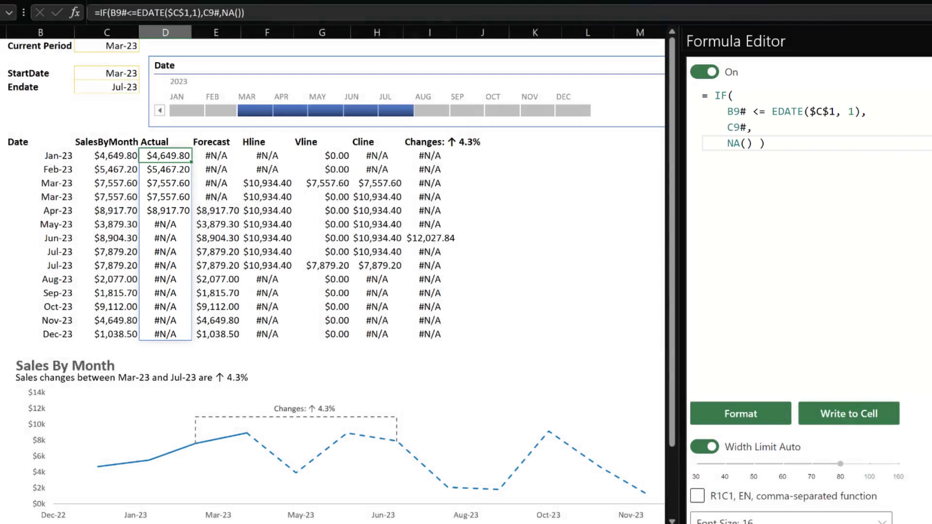
pyautogui.click(216, 156)
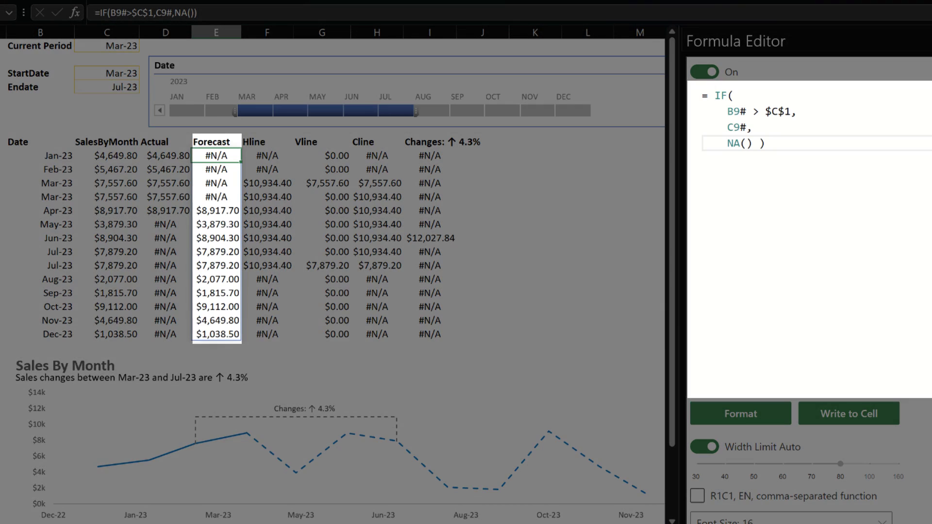
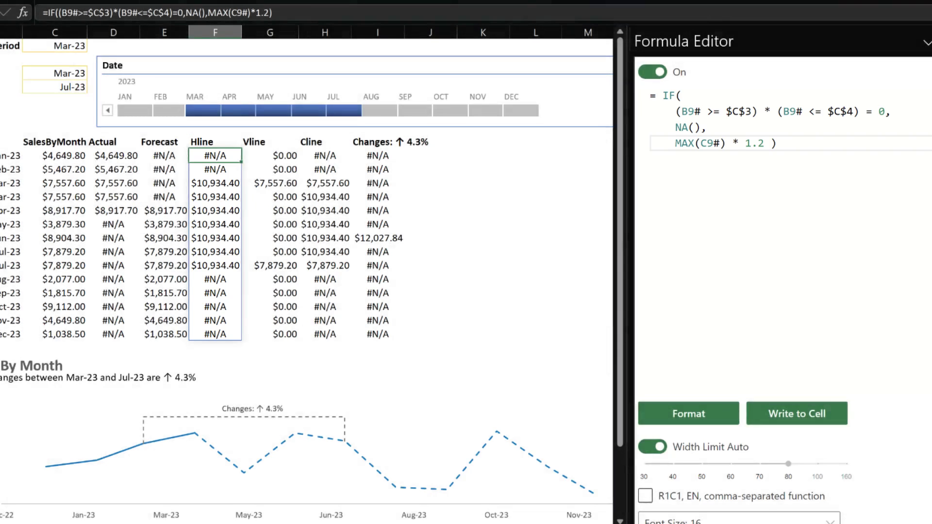
# Examine the Vline, Cline and Changes column formulas in the helper table, along with the formula behind the Changes header
pyautogui.click(270, 155)
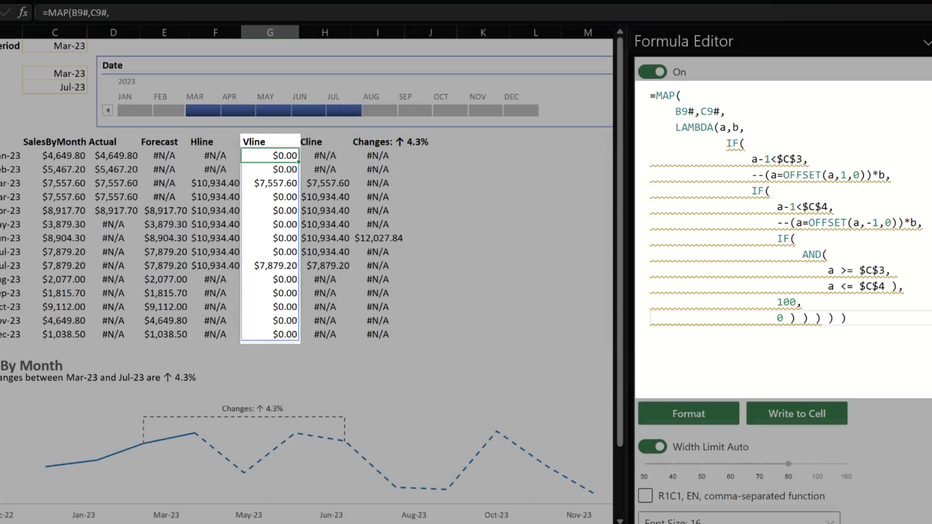
pyautogui.click(325, 155)
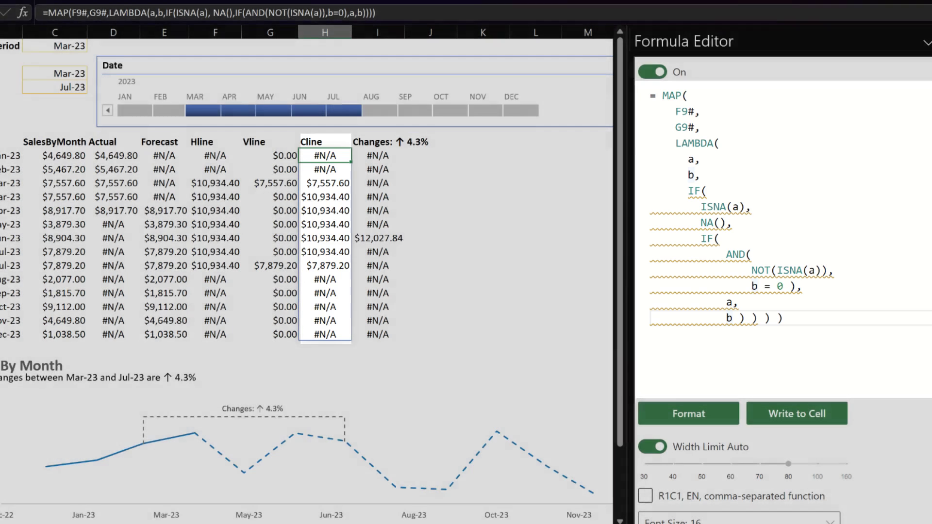
pyautogui.click(377, 155)
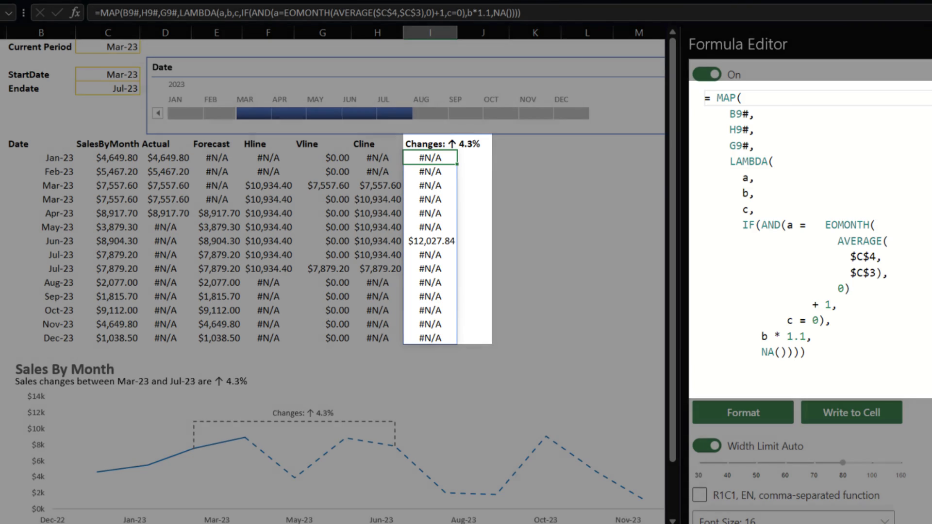
pyautogui.click(430, 143)
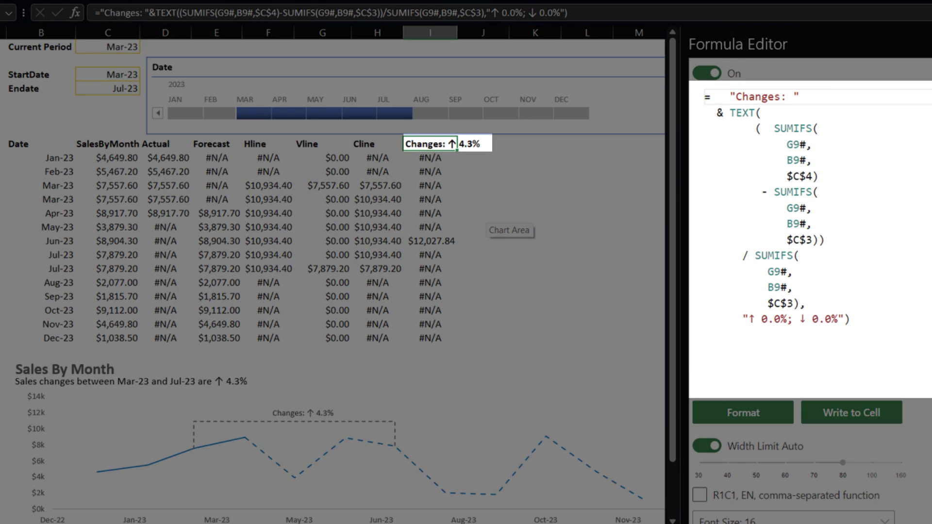